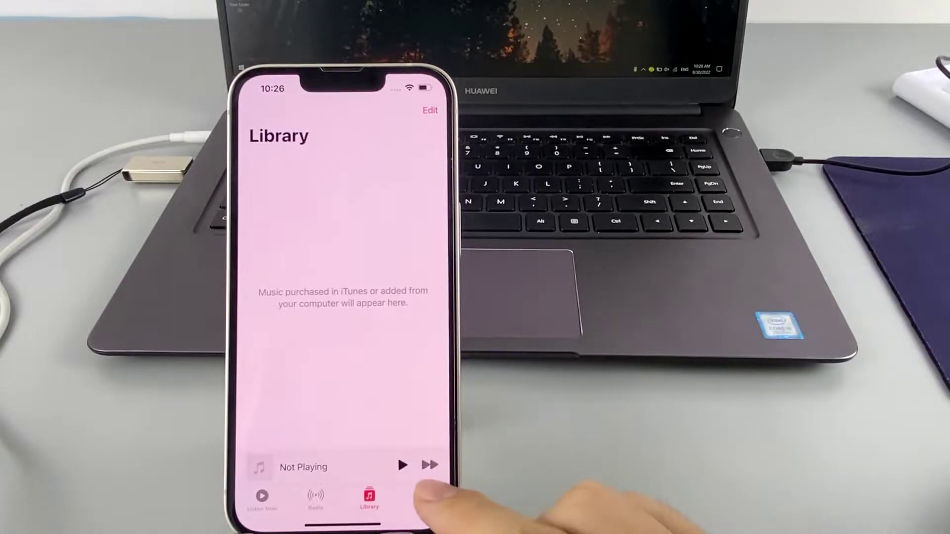
Step: Switch between the music catalogue and library, select then deselect the five folder songs, and nudge the FoneTrans window
click(422, 497)
click(368, 497)
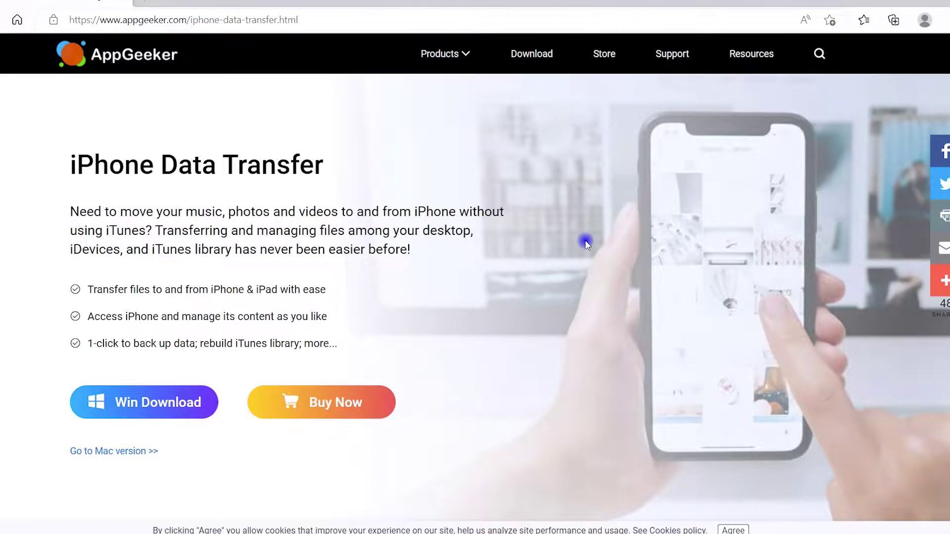
scroll(585, 240, down, 1)
scroll(585, 240, down, 5)
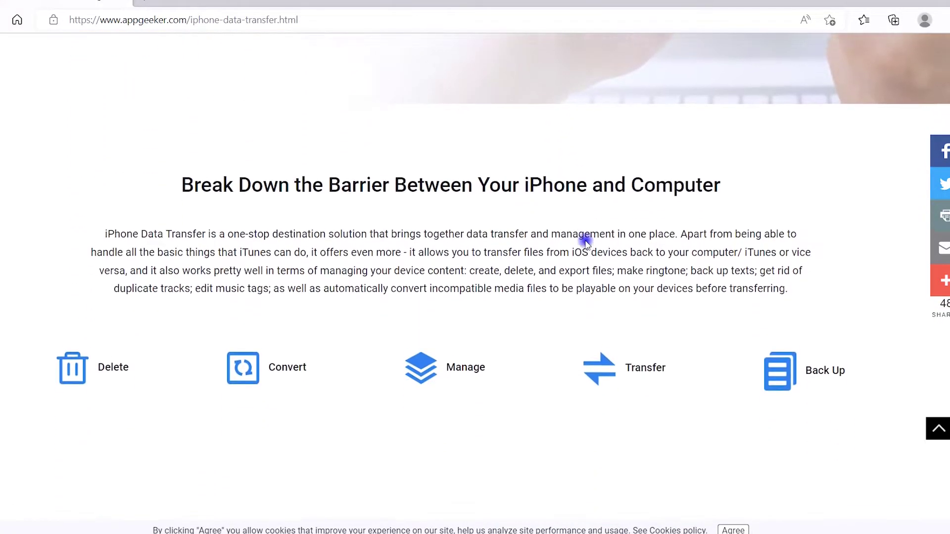
scroll(586, 240, down, 1)
scroll(584, 240, down, 1)
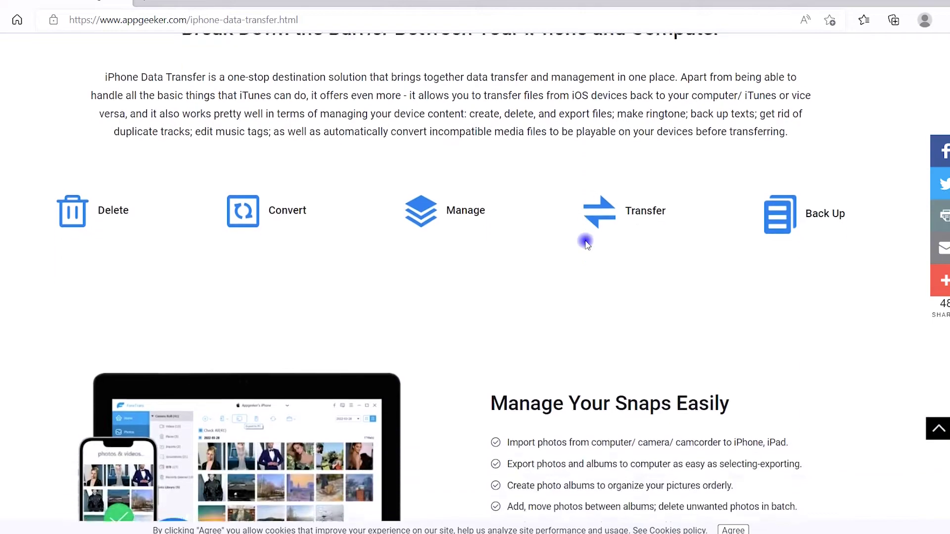
scroll(585, 243, down, 1)
scroll(585, 243, down, 1)
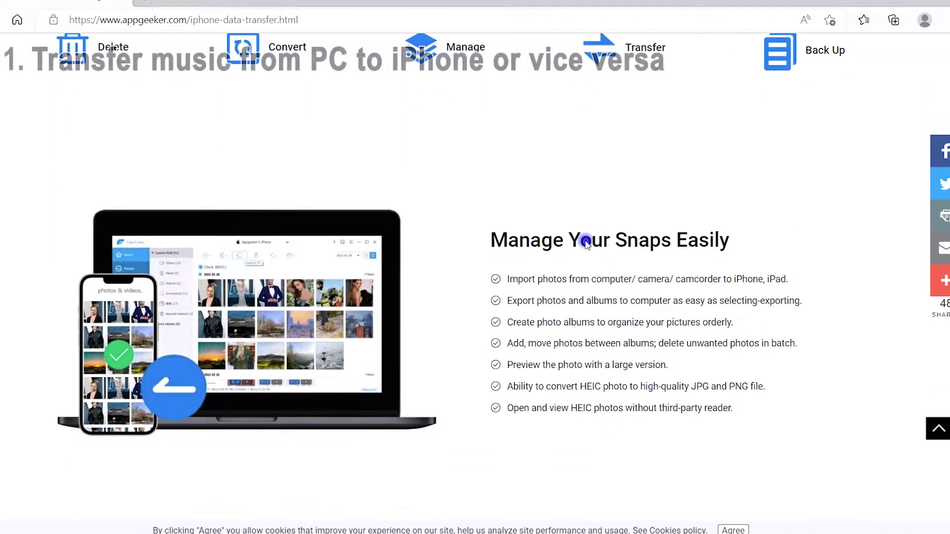
scroll(585, 242, down, 2)
scroll(585, 243, down, 1)
scroll(585, 242, down, 1)
scroll(585, 243, down, 2)
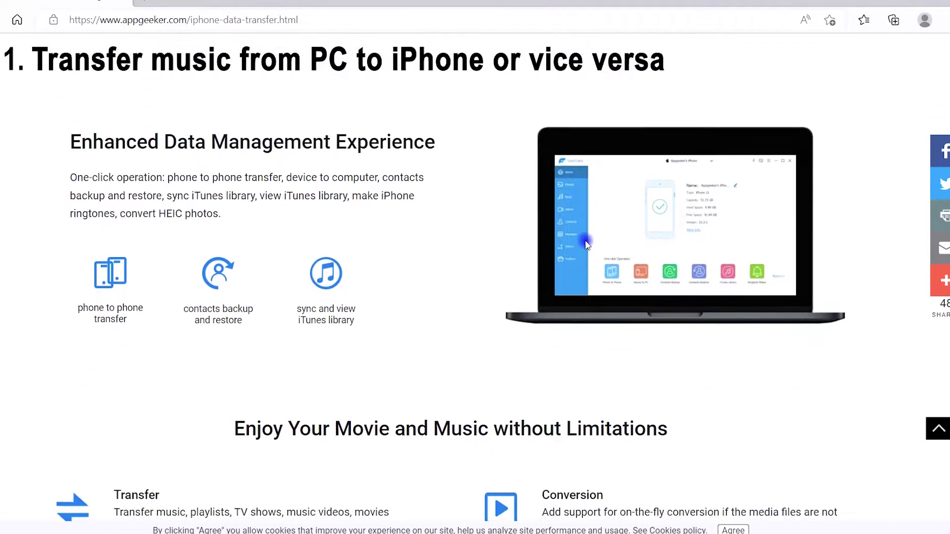
scroll(585, 243, down, 1)
scroll(585, 243, down, 2)
scroll(585, 242, down, 2)
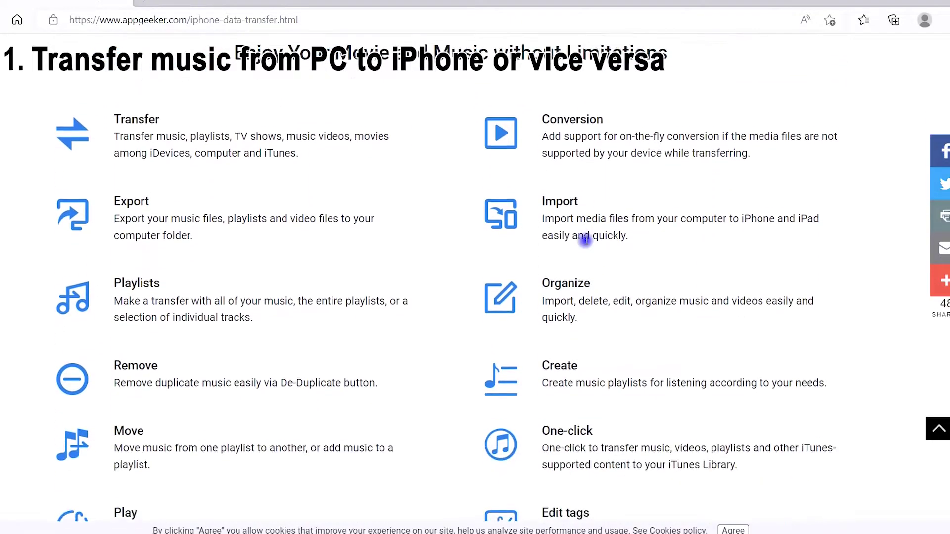
scroll(585, 243, down, 1)
scroll(585, 243, down, 2)
scroll(585, 243, down, 2)
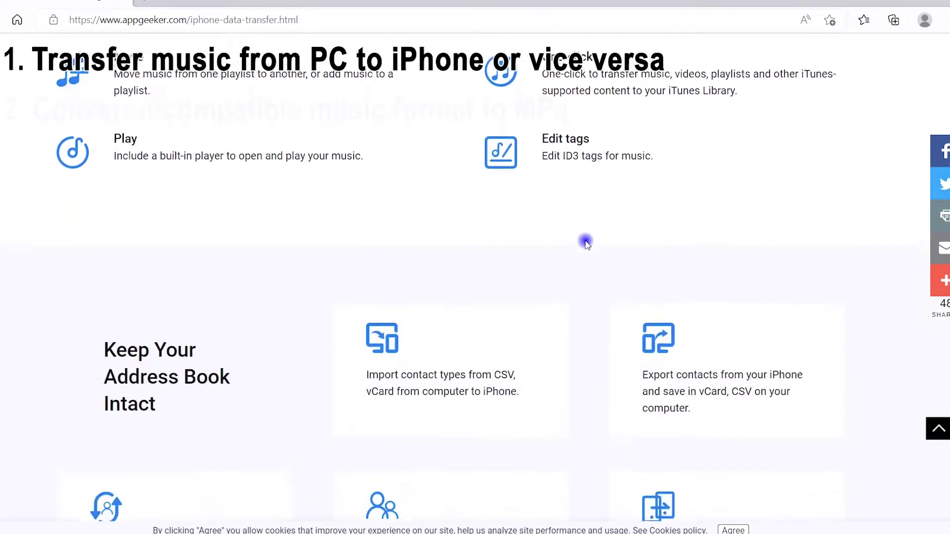
scroll(586, 243, down, 1)
scroll(585, 242, down, 3)
scroll(585, 242, down, 3)
scroll(585, 243, down, 2)
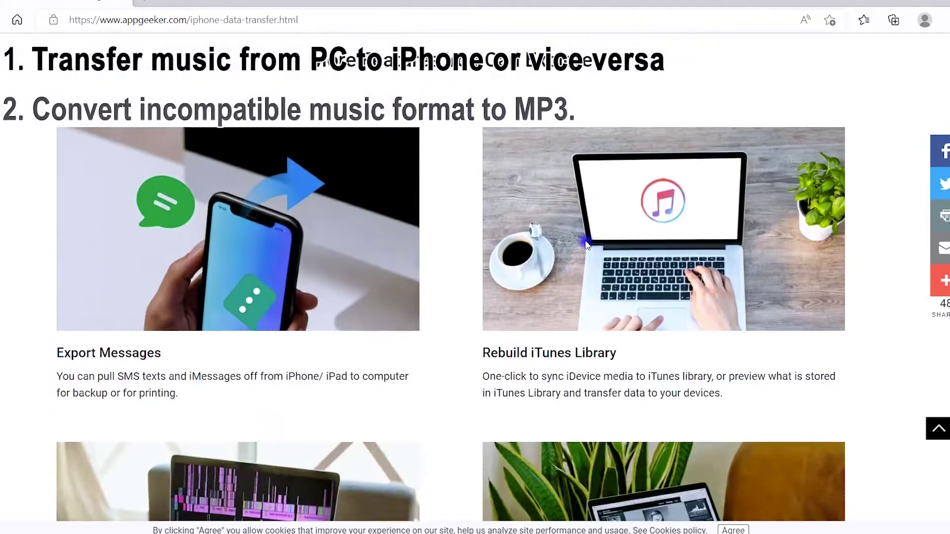
scroll(585, 243, down, 1)
scroll(585, 243, down, 3)
scroll(585, 242, down, 2)
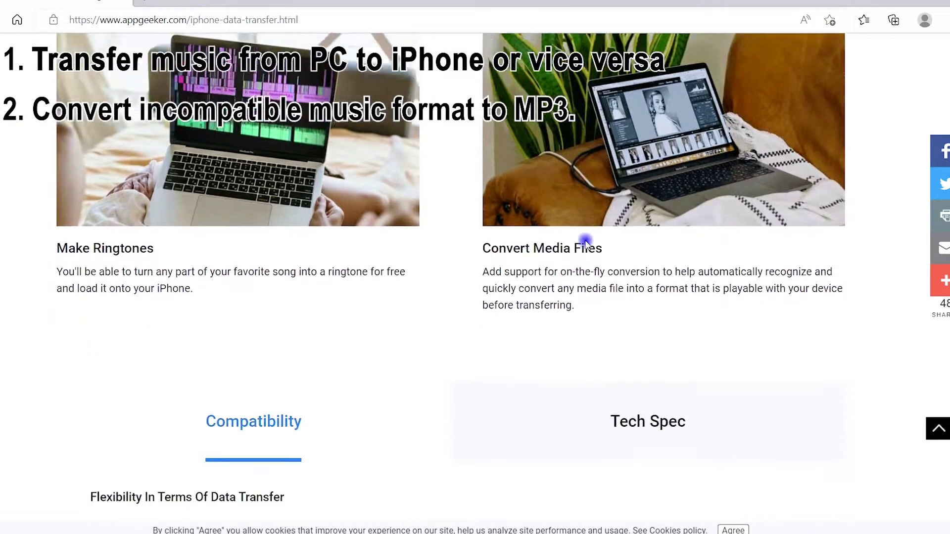
scroll(585, 243, down, 2)
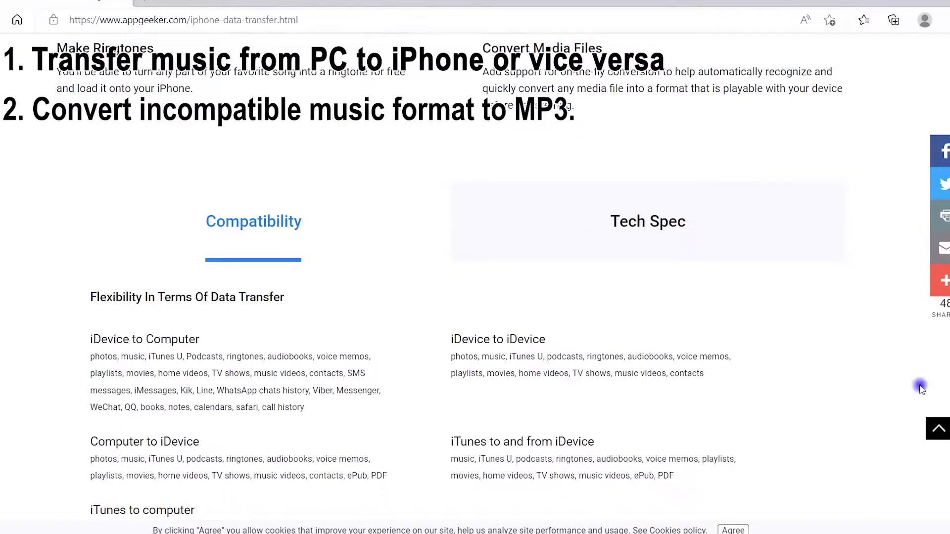
scroll(800, 387, down, 2)
scroll(800, 388, down, 3)
scroll(799, 387, down, 3)
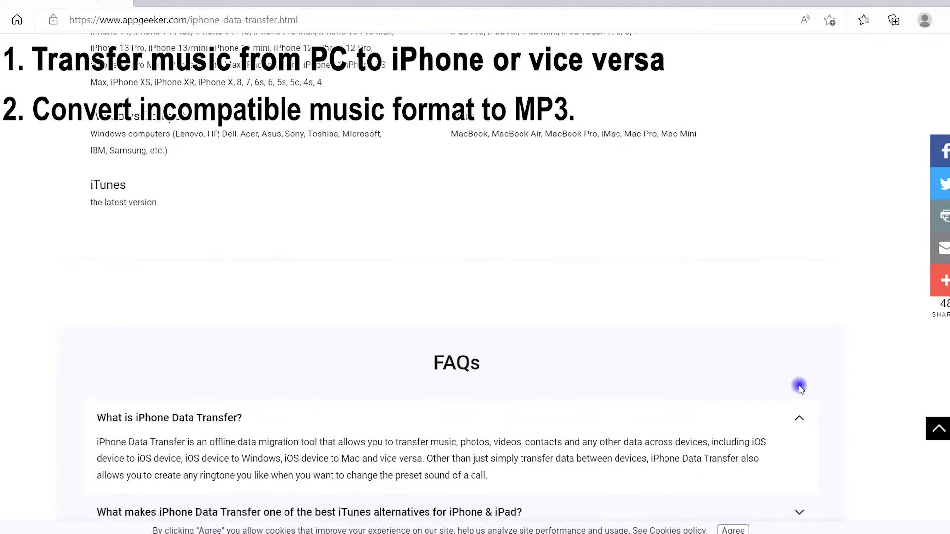
scroll(869, 396, down, 1)
scroll(475, 297, up, 3)
scroll(475, 297, up, 6)
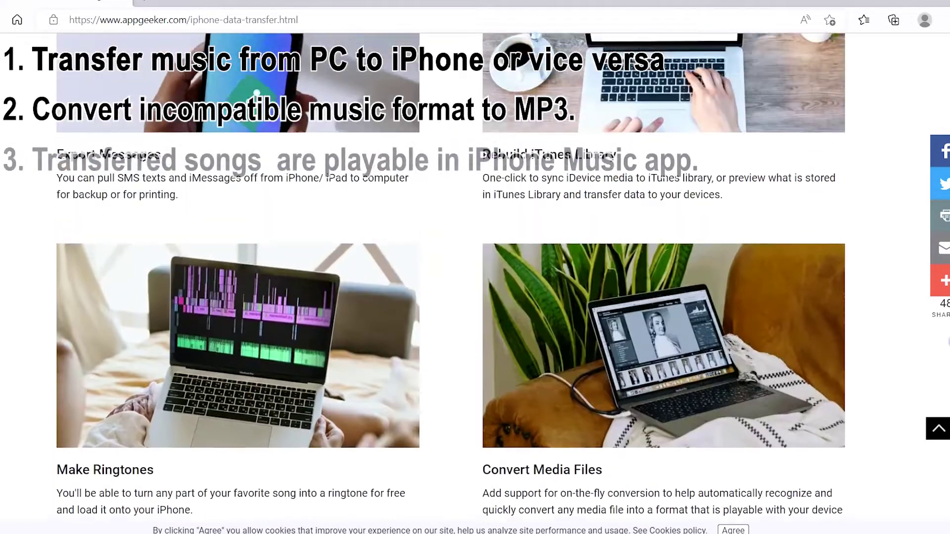
scroll(475, 297, up, 5)
scroll(475, 297, up, 5)
scroll(476, 297, up, 3)
scroll(475, 297, up, 5)
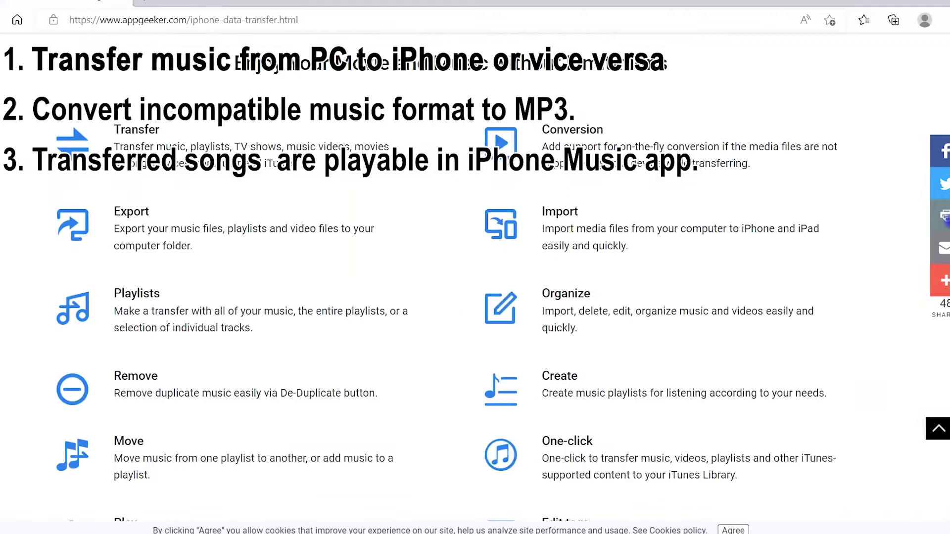
scroll(475, 298, up, 3)
scroll(476, 297, up, 4)
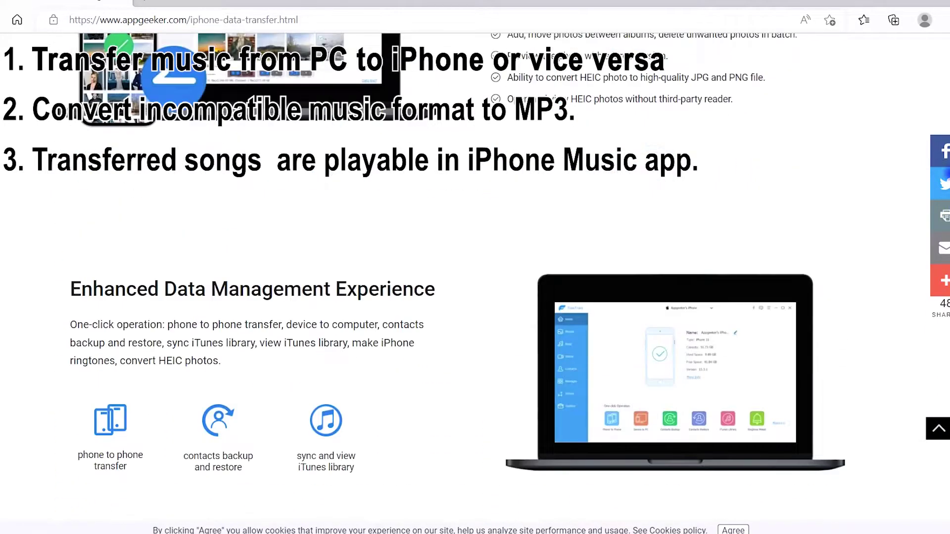
scroll(475, 297, up, 2)
scroll(475, 297, up, 2)
scroll(476, 297, up, 3)
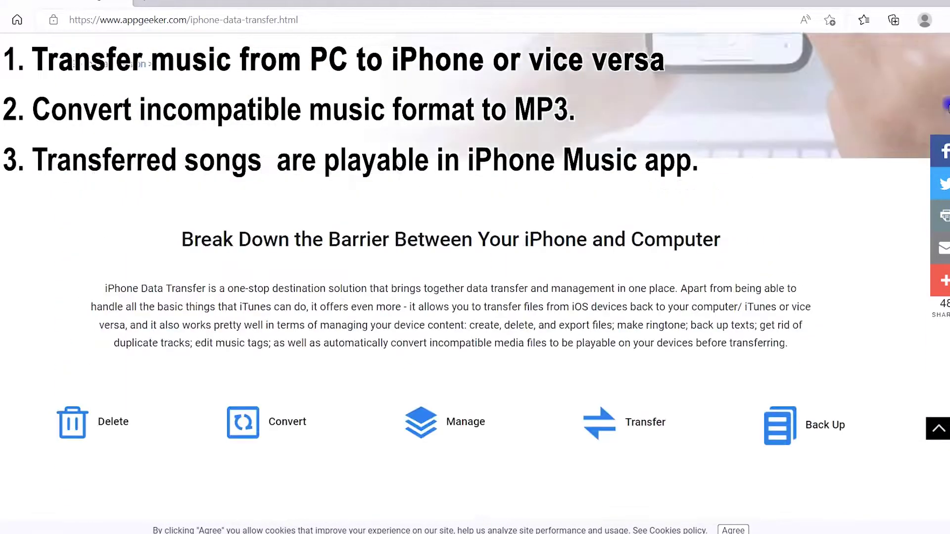
scroll(476, 297, up, 3)
scroll(475, 297, up, 3)
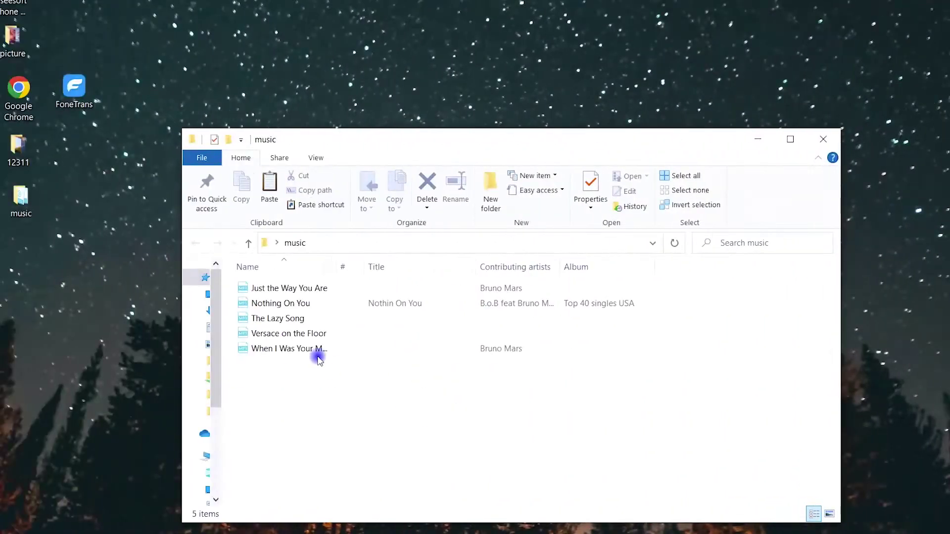
drag(445, 368, 399, 354)
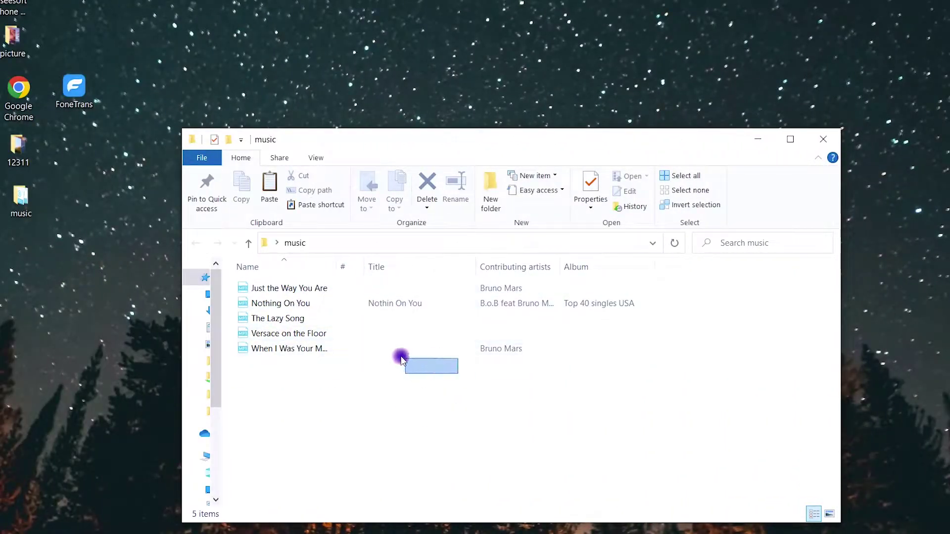
key(ctrl+a)
click(349, 390)
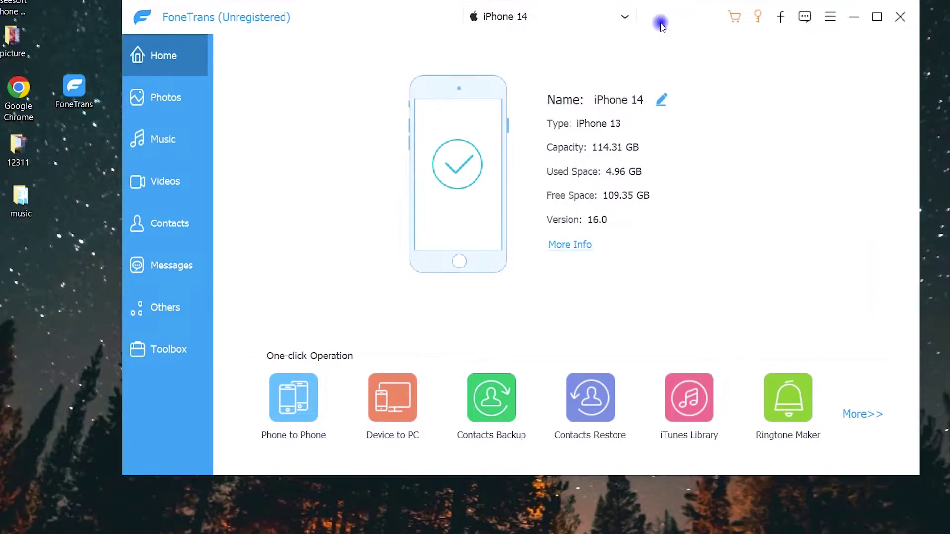
drag(662, 26, 678, 29)
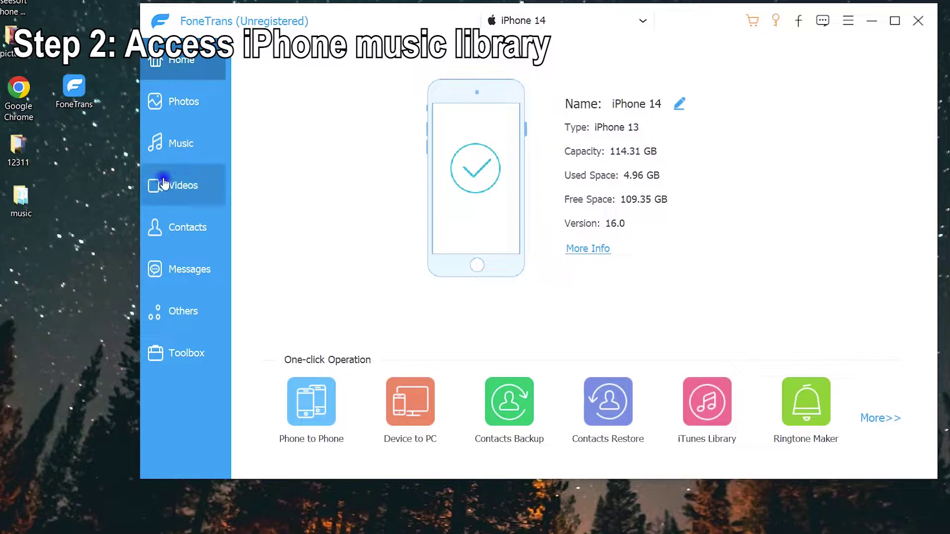
Step: Open the iPhone's Music section in the FoneTrans sidebar, which shows zero items
click(183, 148)
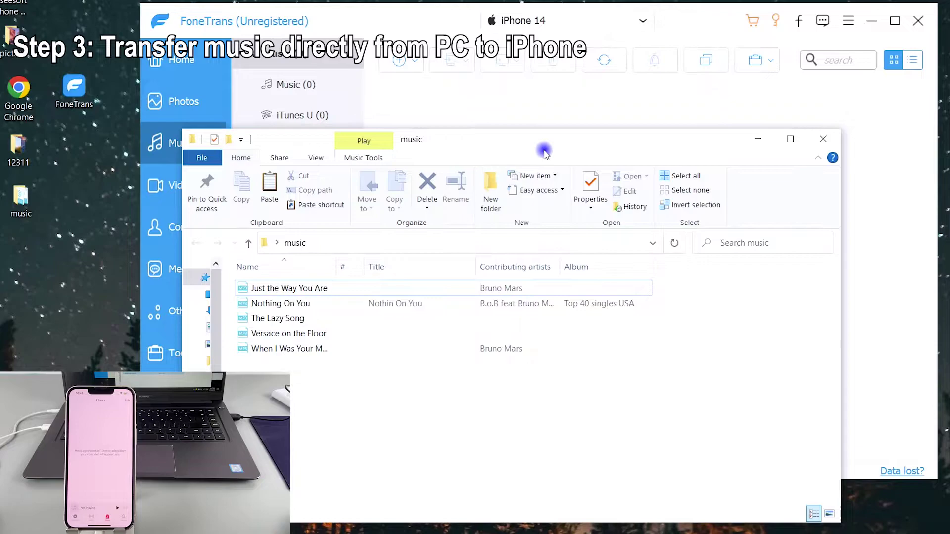
Step: Move the music folder aside and drag all five songs into the FoneTrans iPhone library
mouse_move(544, 152)
mouse_down()
mouse_move(282, 132)
mouse_move(372, 276)
mouse_move(827, 287)
mouse_move(832, 303)
mouse_move(643, 251)
mouse_up()
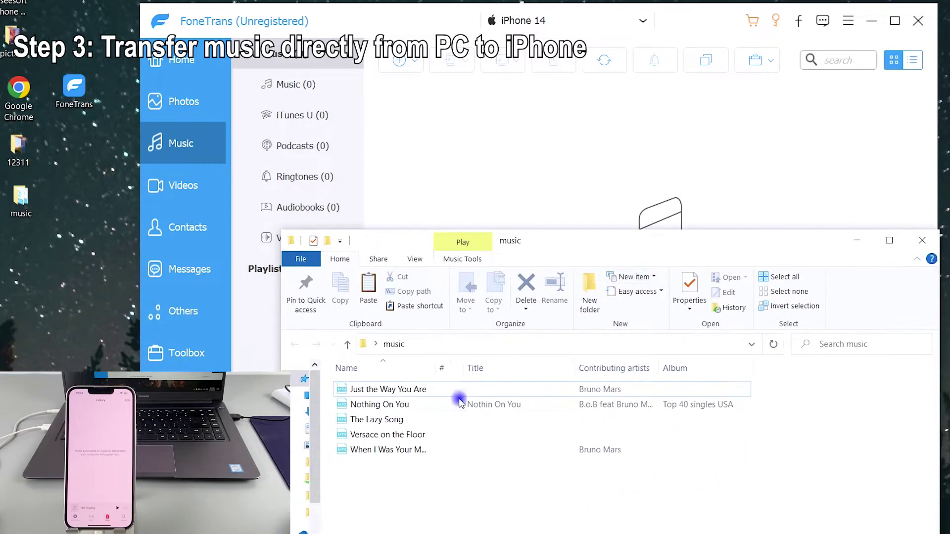
drag(423, 490, 356, 388)
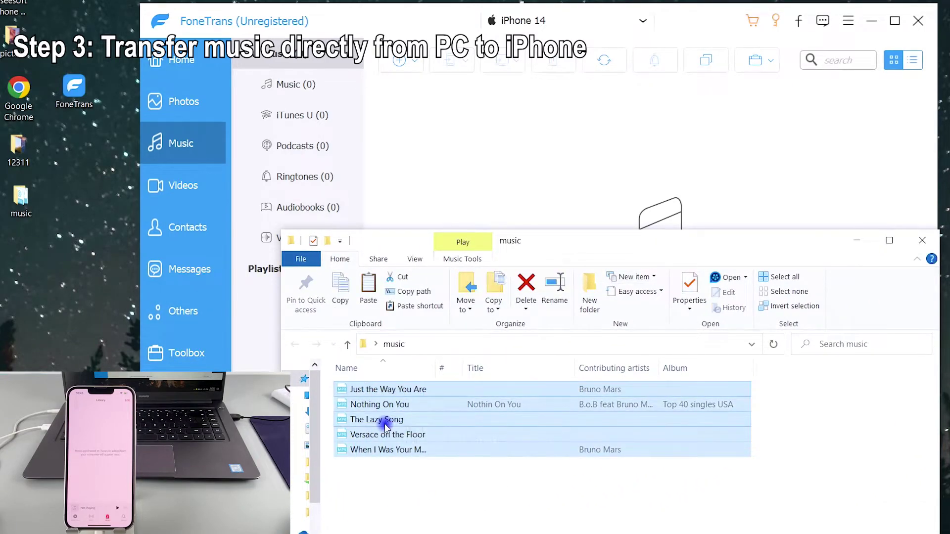
drag(521, 202, 522, 203)
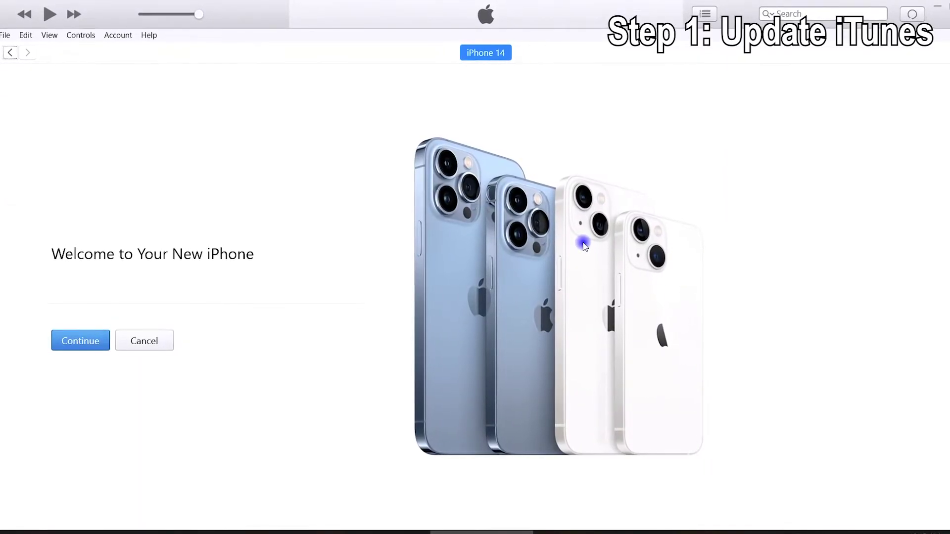
Step: Run Help > Check for Updates, dismiss the up-to-date notice, and cancel the iPhone update
click(148, 35)
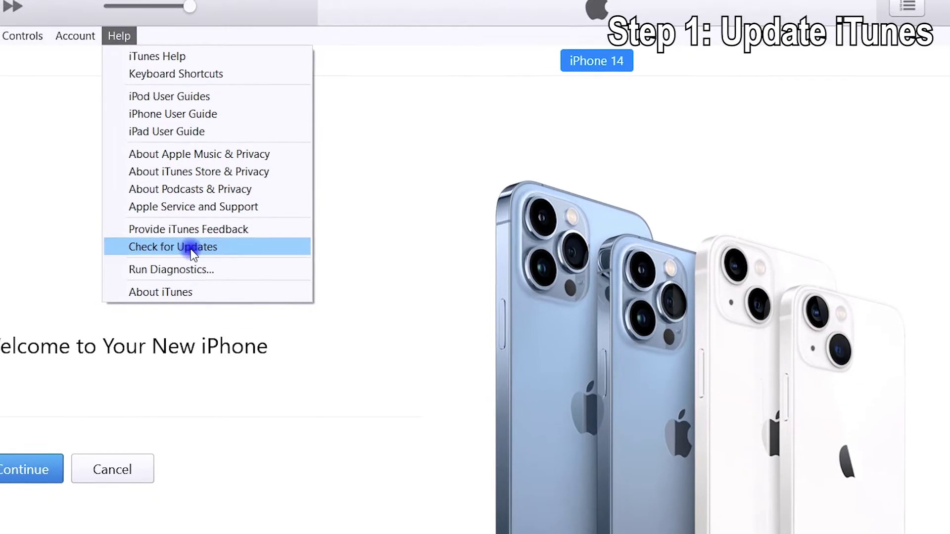
click(192, 253)
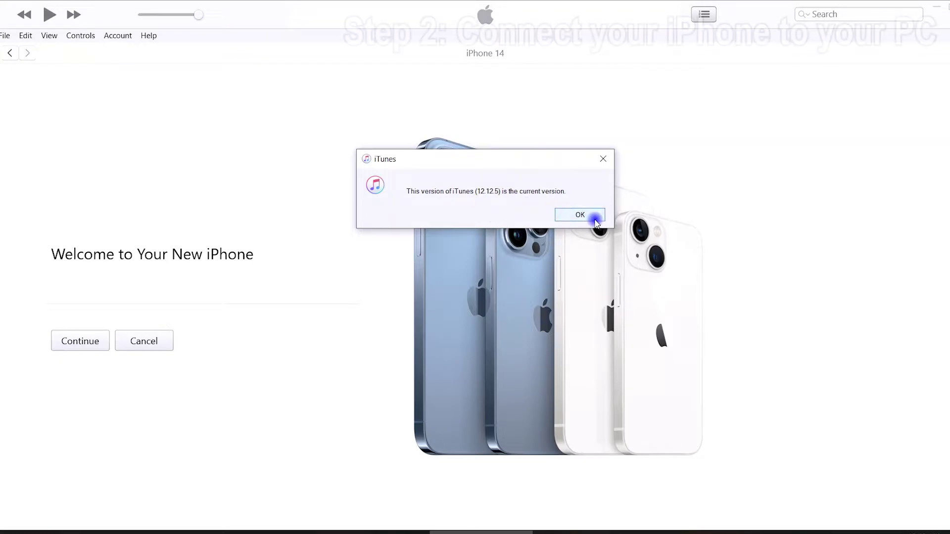
click(597, 221)
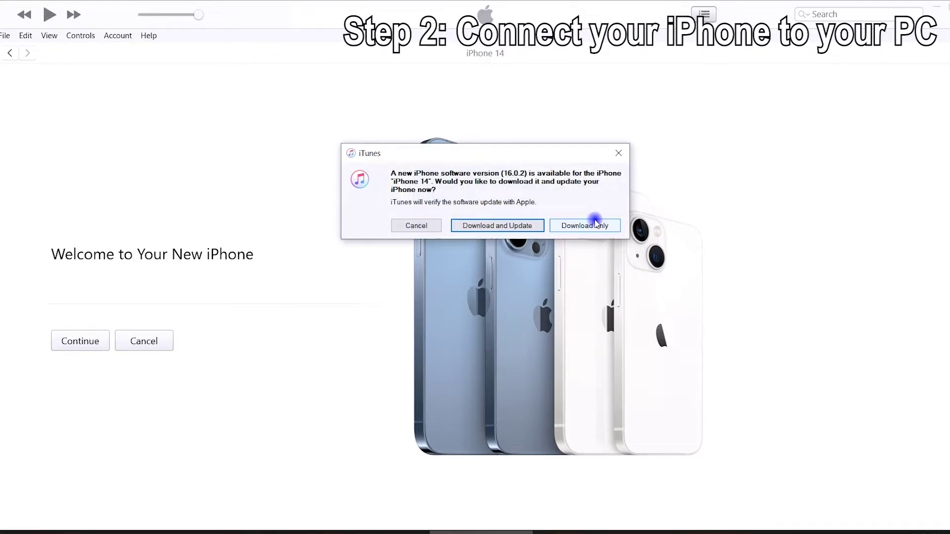
click(431, 227)
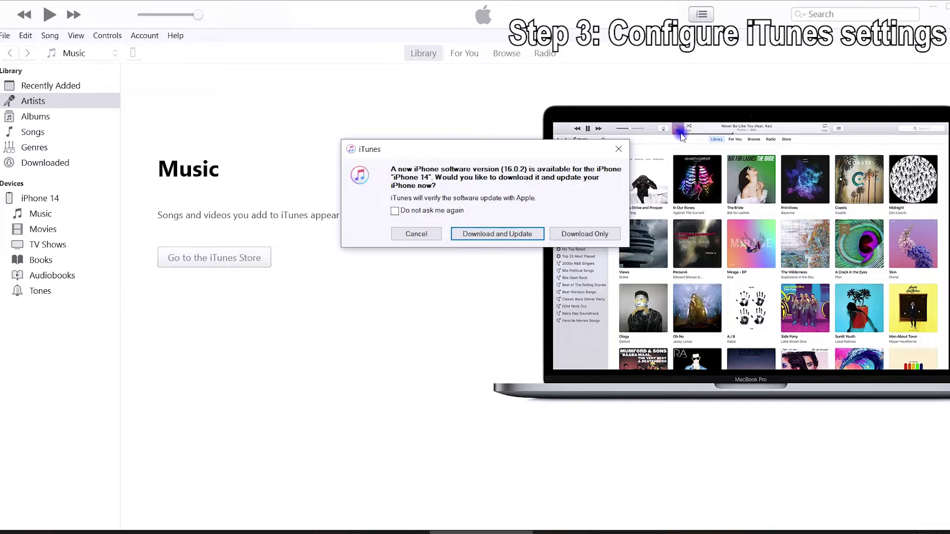
Step: Cancel the reappeared iPhone software update prompt
click(419, 234)
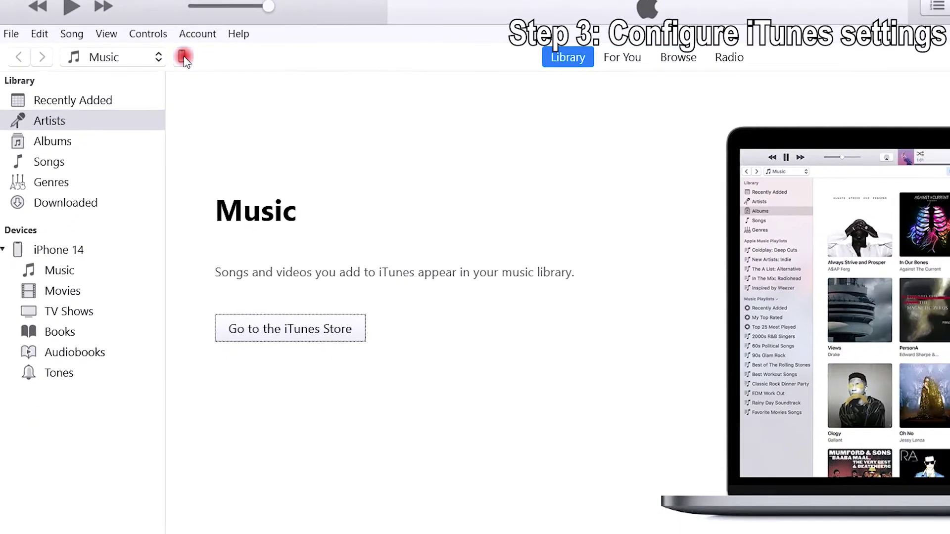
Step: Turn off automatic syncing for the iPhone 14, apply it, and go back to the library
click(183, 58)
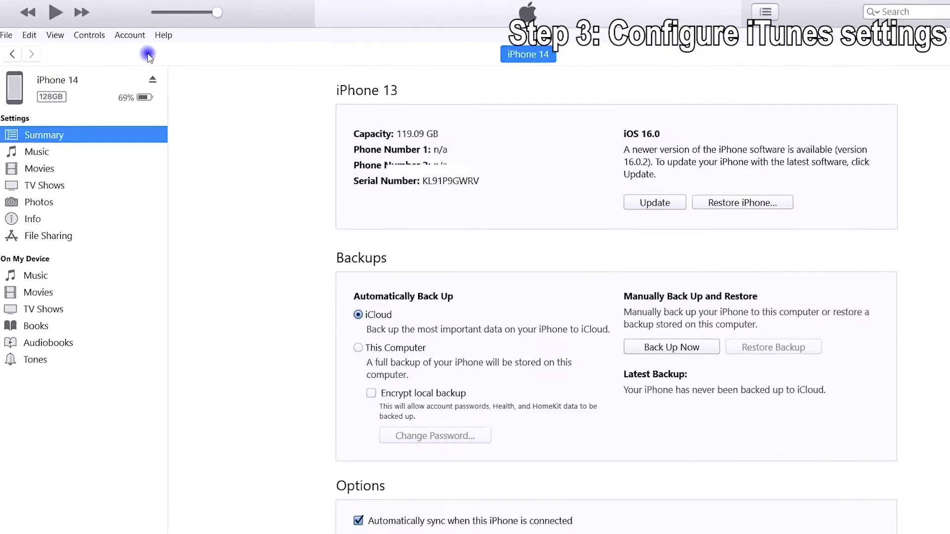
scroll(233, 142, down, 1)
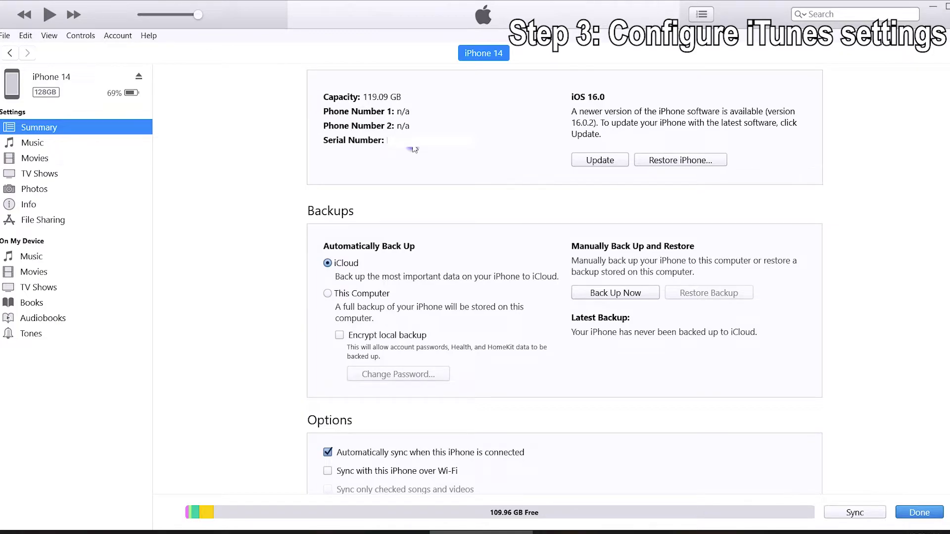
scroll(443, 239, down, 4)
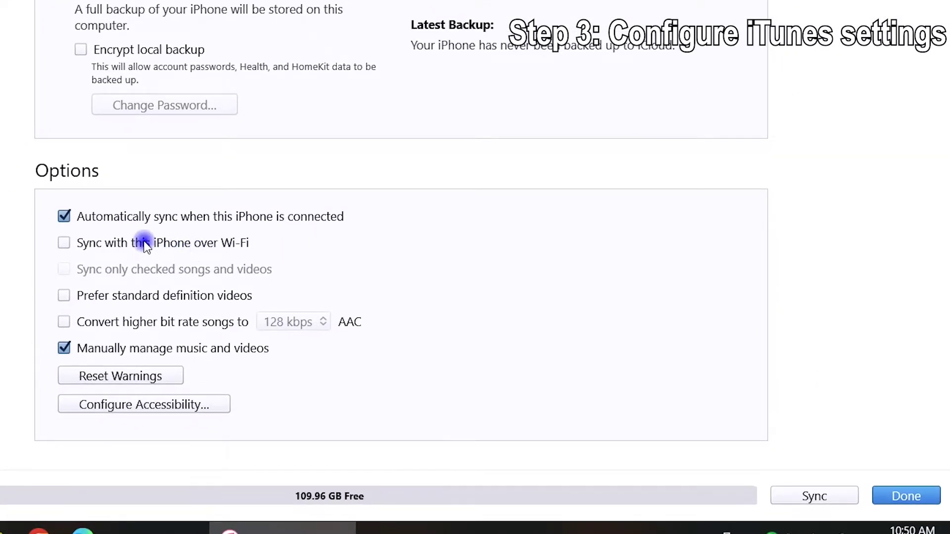
click(65, 217)
click(848, 509)
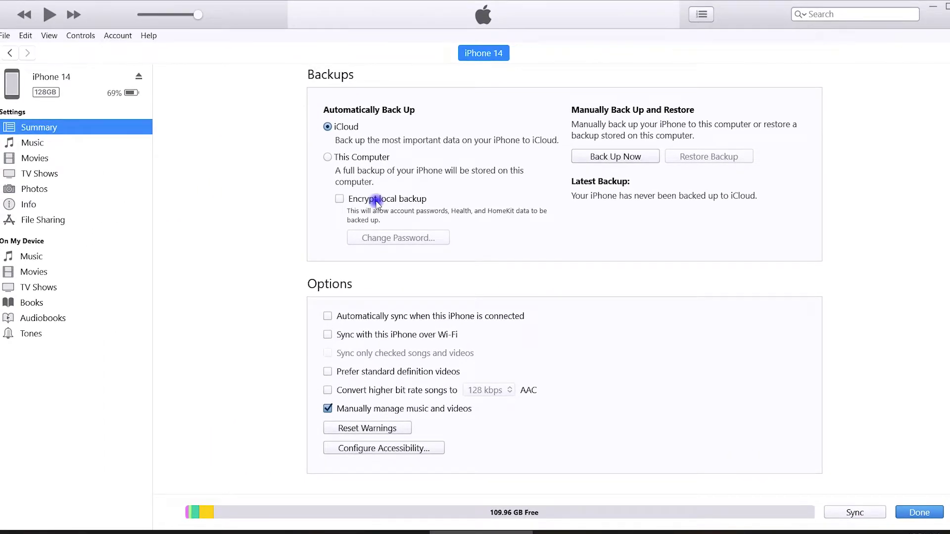
click(10, 55)
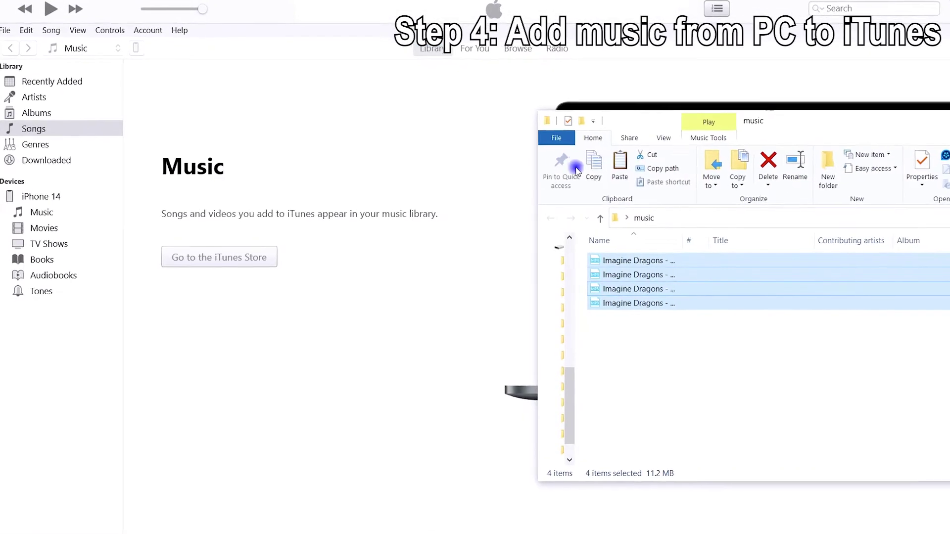
Step: Drag the four Imagine Dragons song files into the iTunes Songs view and close the folder
drag(611, 267, 403, 245)
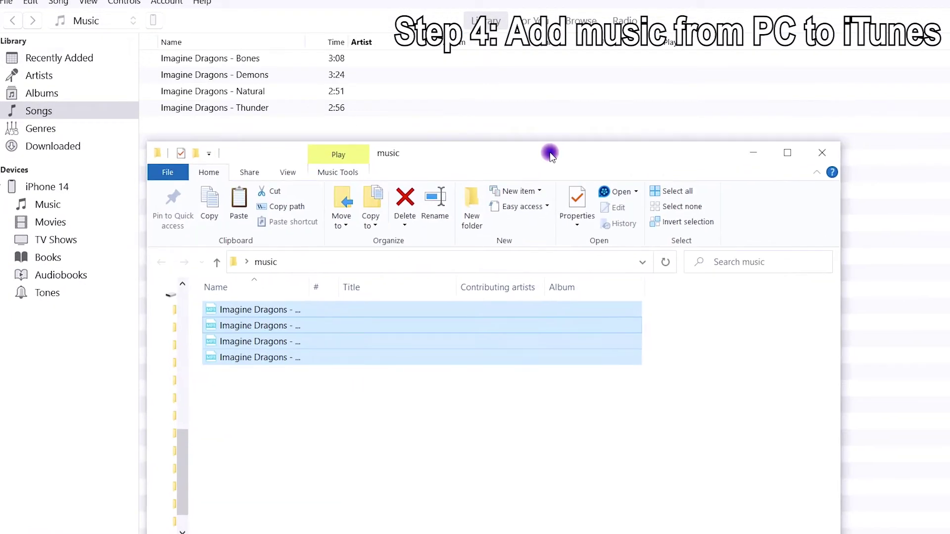
click(740, 152)
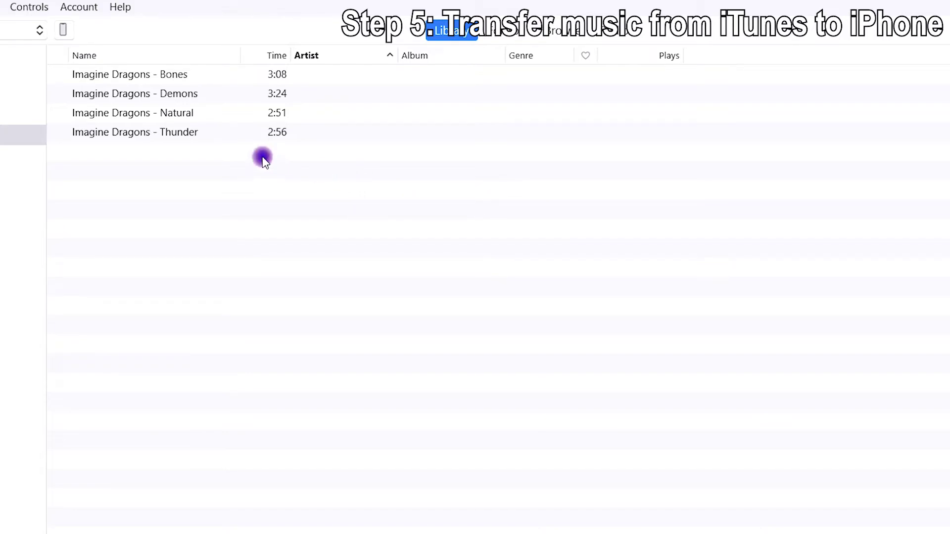
Step: Select the four Imagine Dragons songs and send them via Add to Device > iPhone 14
drag(145, 138, 184, 73)
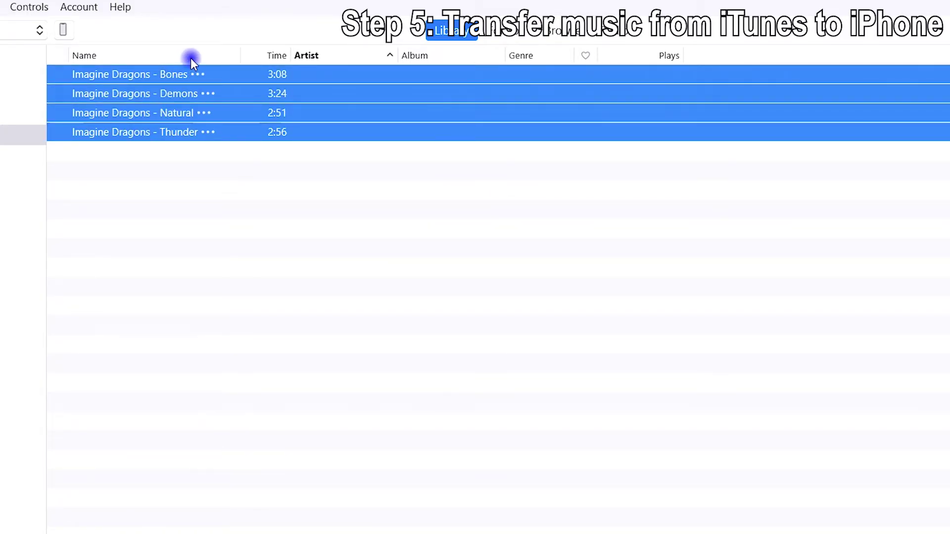
right_click(191, 82)
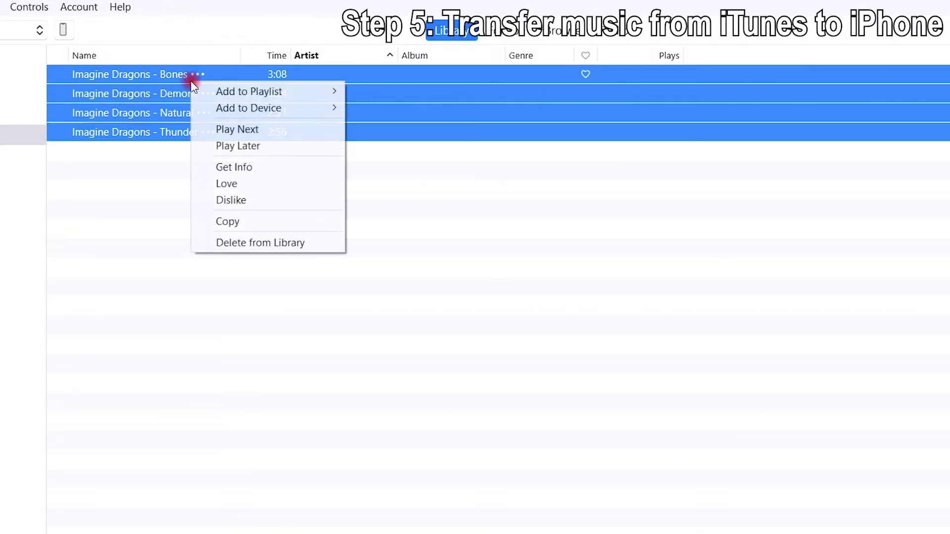
mouse_move(248, 107)
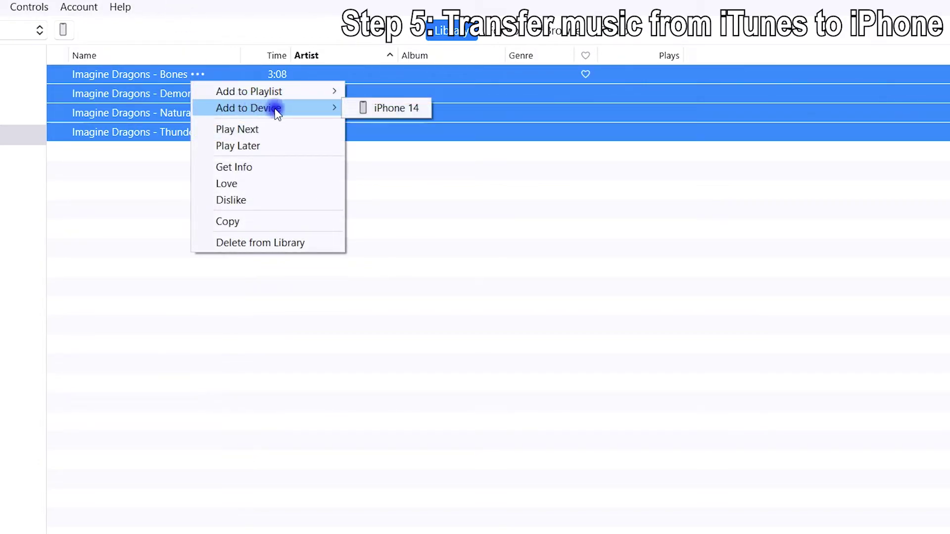
click(395, 112)
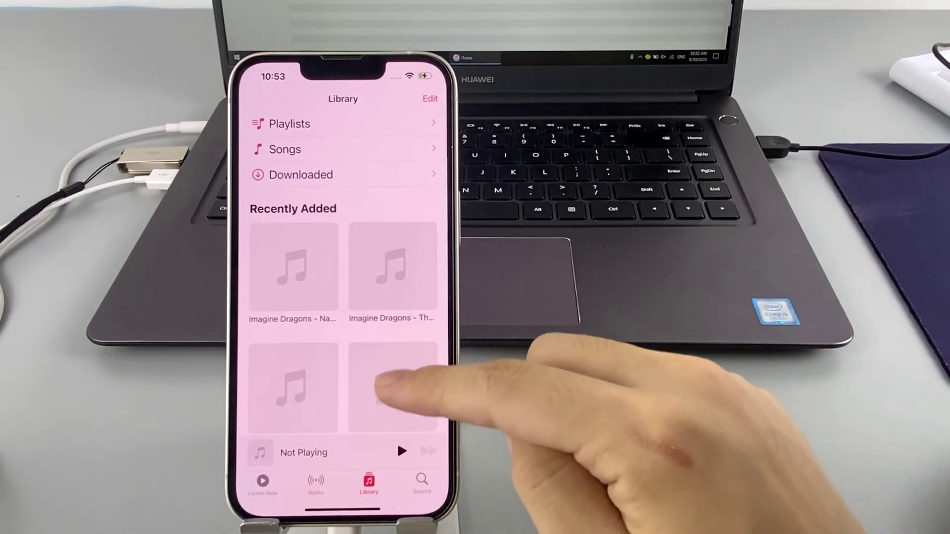
scroll(401, 349, down, 1)
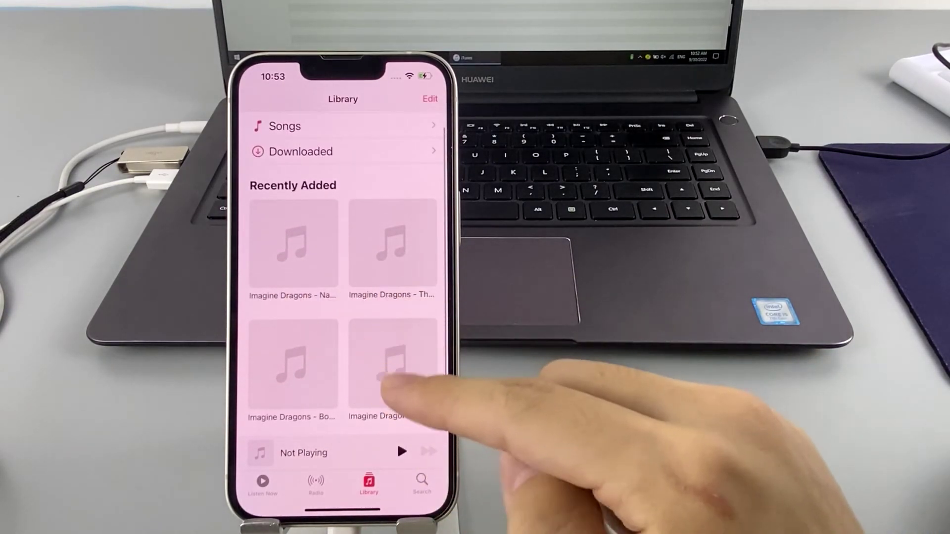
scroll(342, 297, down, 1)
scroll(401, 334, up, 1)
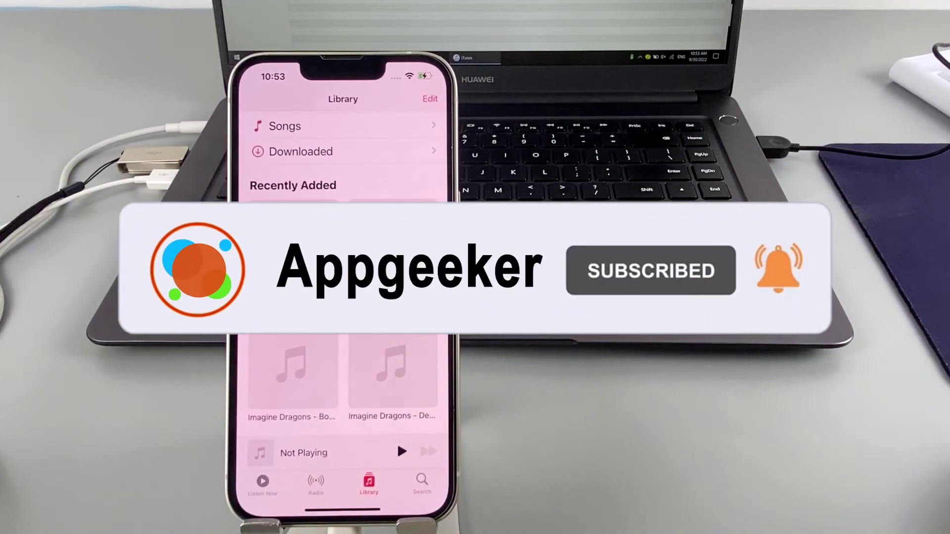
scroll(393, 334, up, 3)
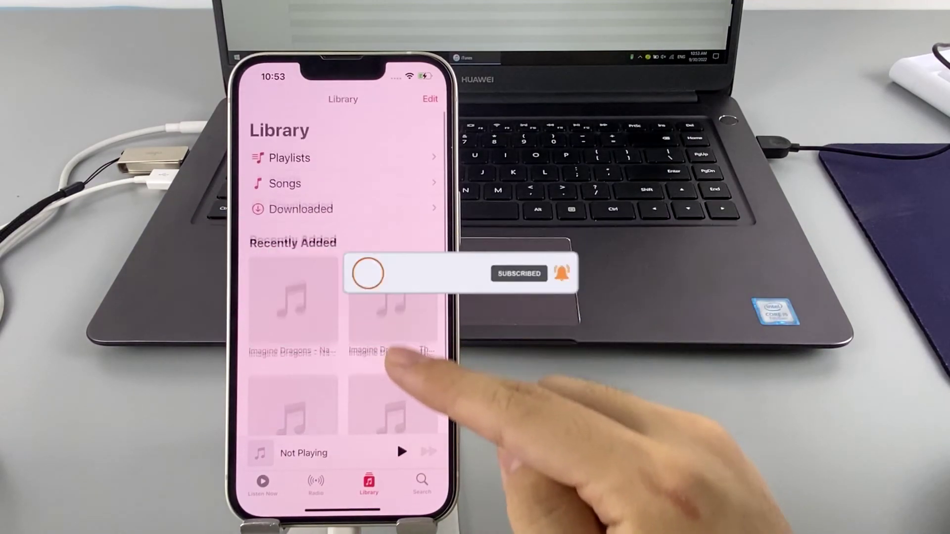
scroll(390, 394, down, 3)
scroll(394, 223, up, 2)
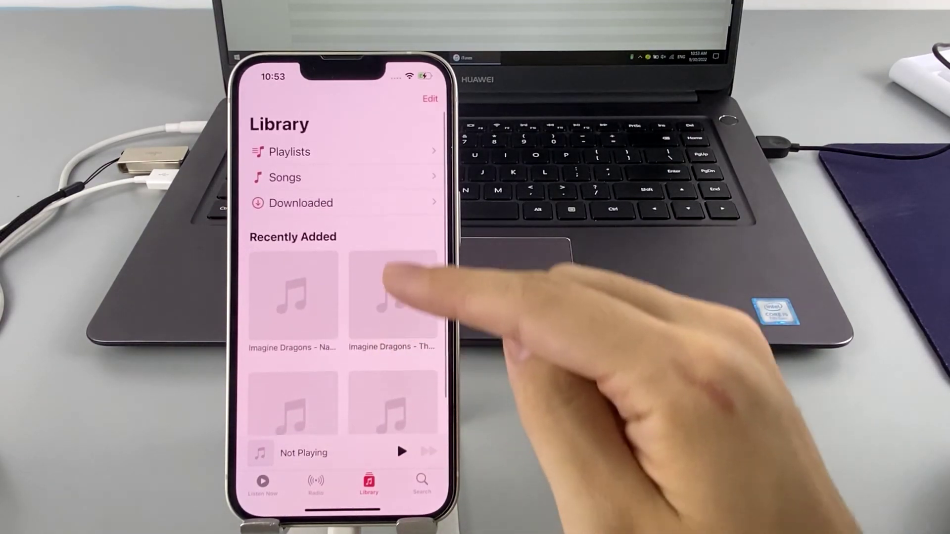
Step: Open the iPhone's Songs list showing Bones, Demons, Natural and Thunder
click(394, 177)
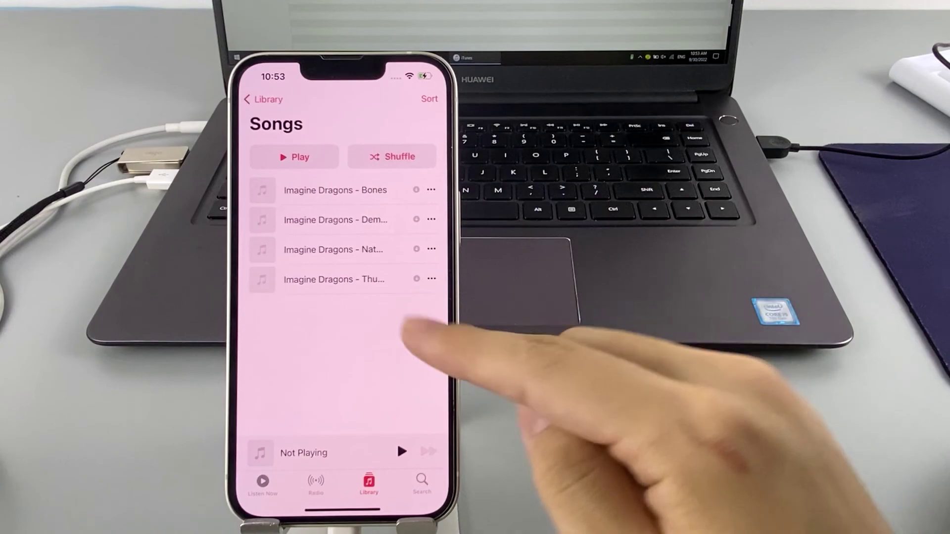